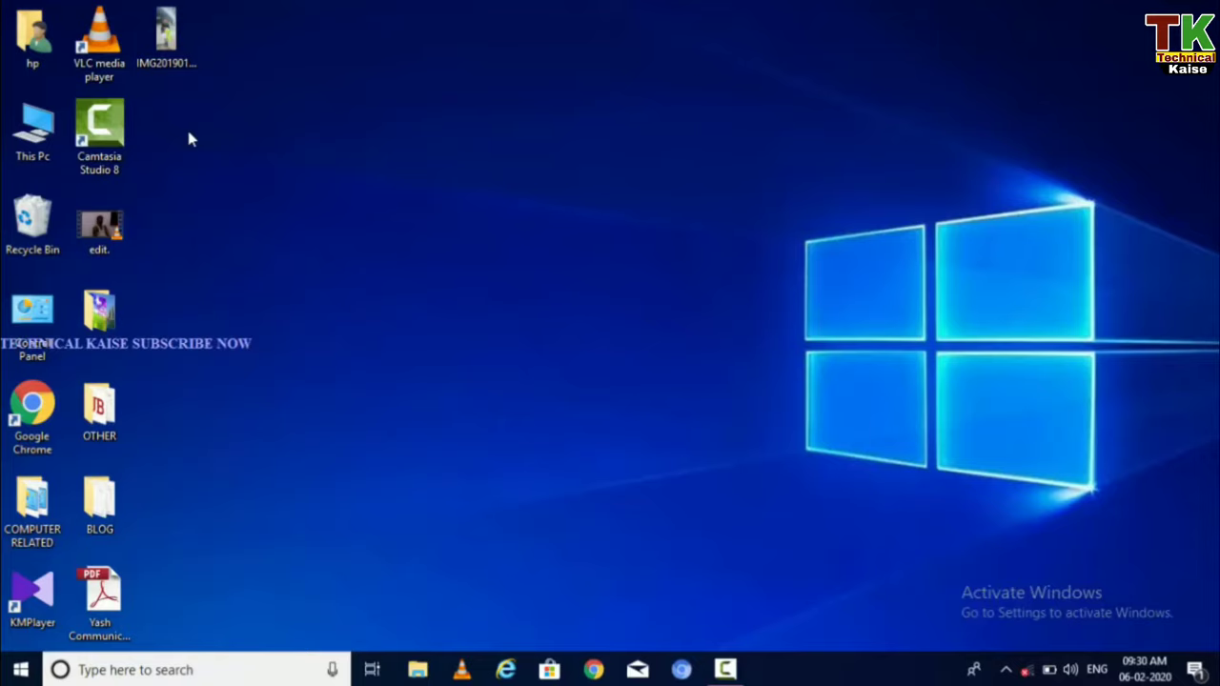
# Step: Refresh the desktop twice
pyautogui.rightClick(314, 66)
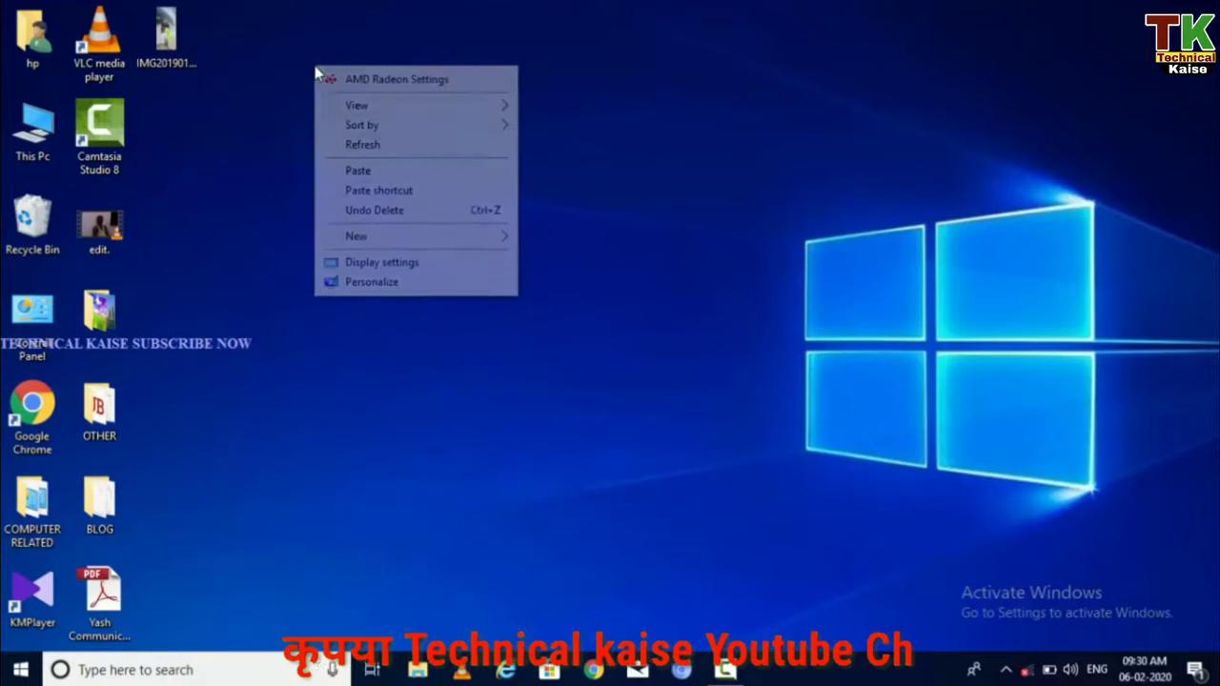
pyautogui.click(349, 144)
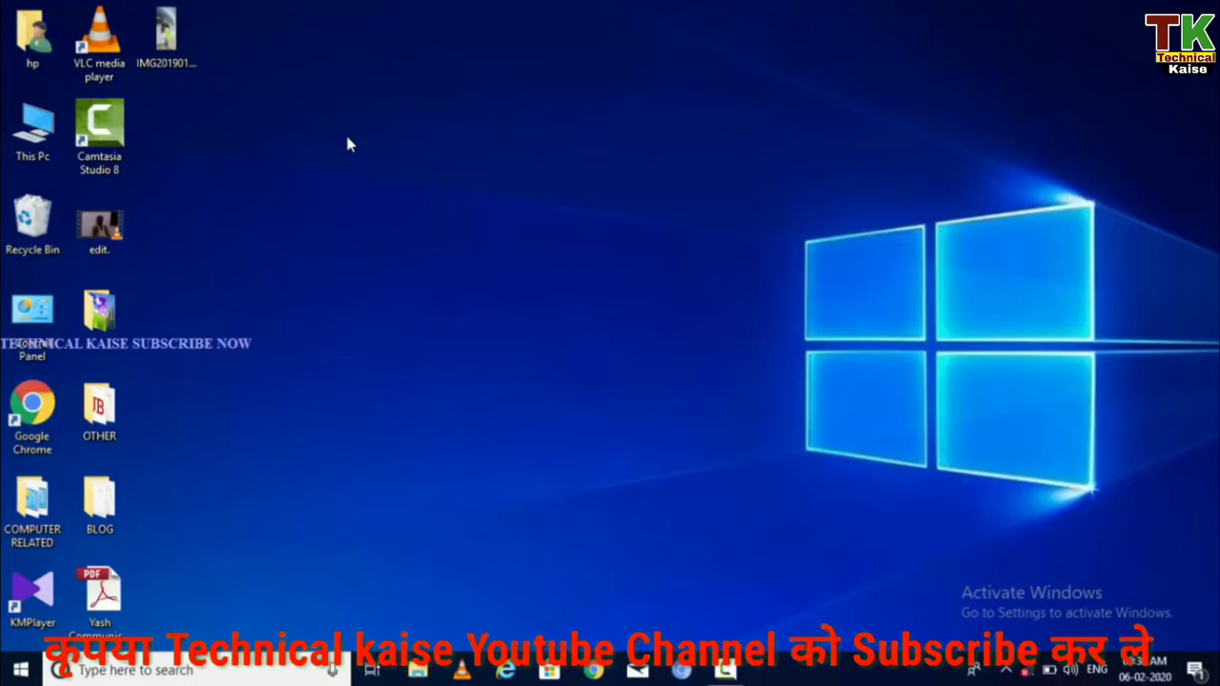
pyautogui.rightClick(343, 42)
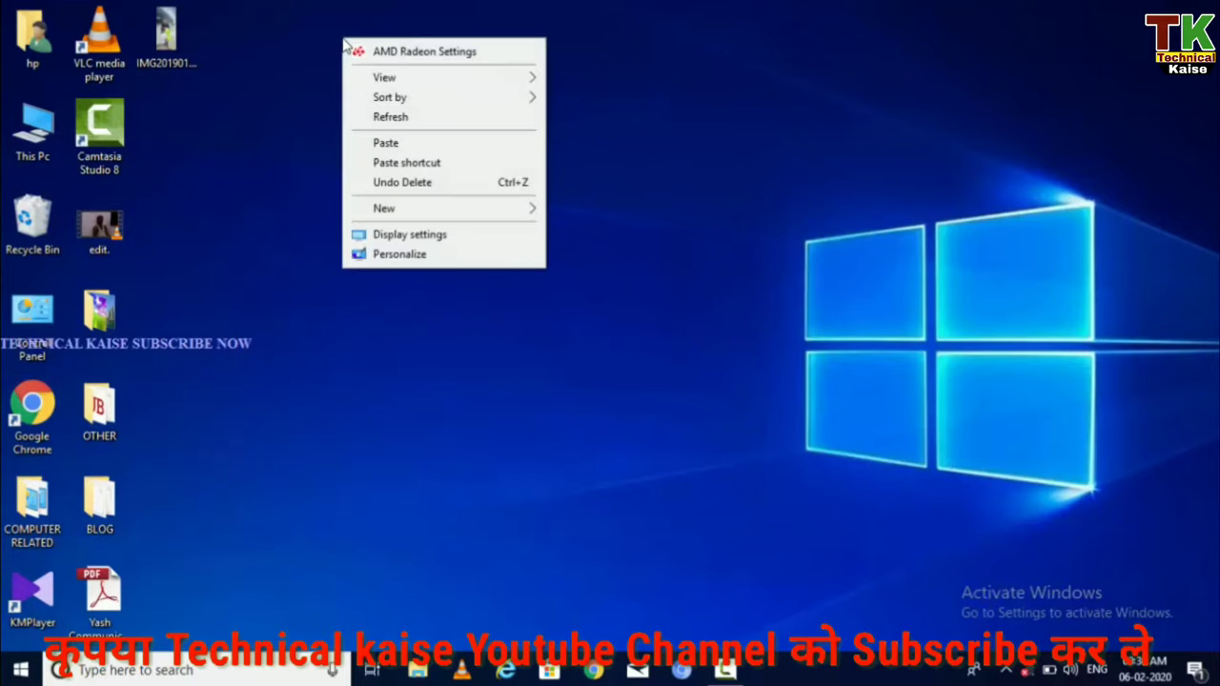
pyautogui.click(385, 122)
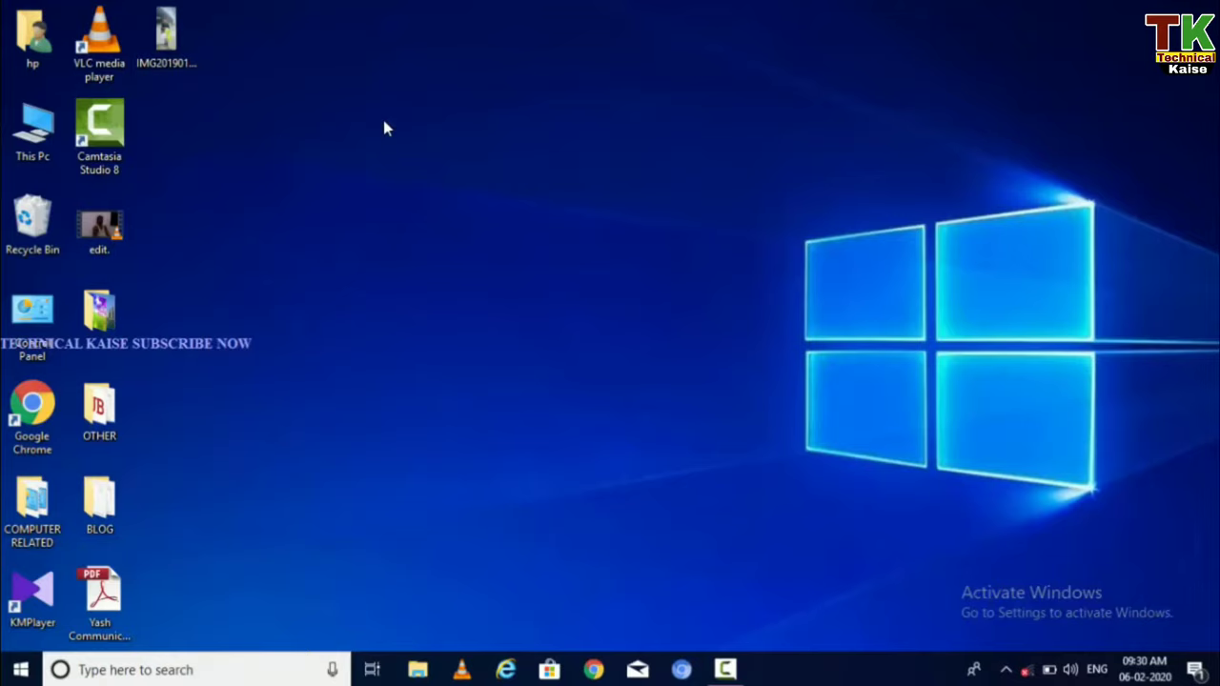
# Step: Create a new folder on an empty area of the desktop, keeping the default name
pyautogui.rightClick(385, 128)
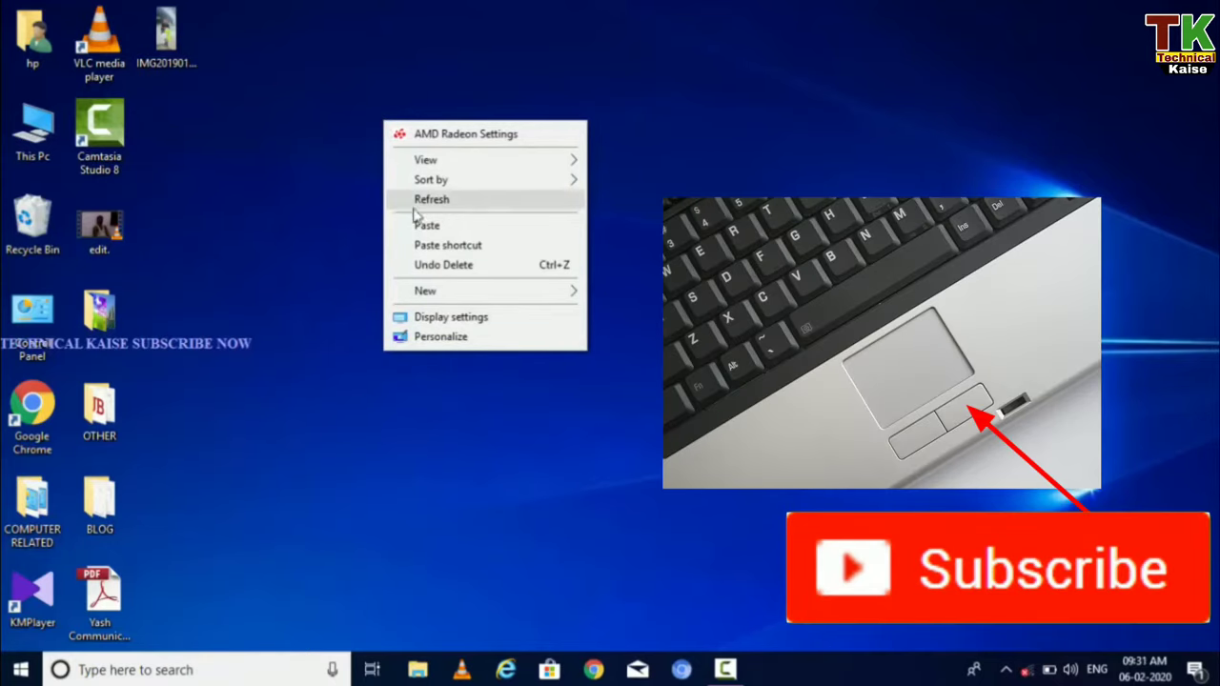
pyautogui.moveTo(443, 297)
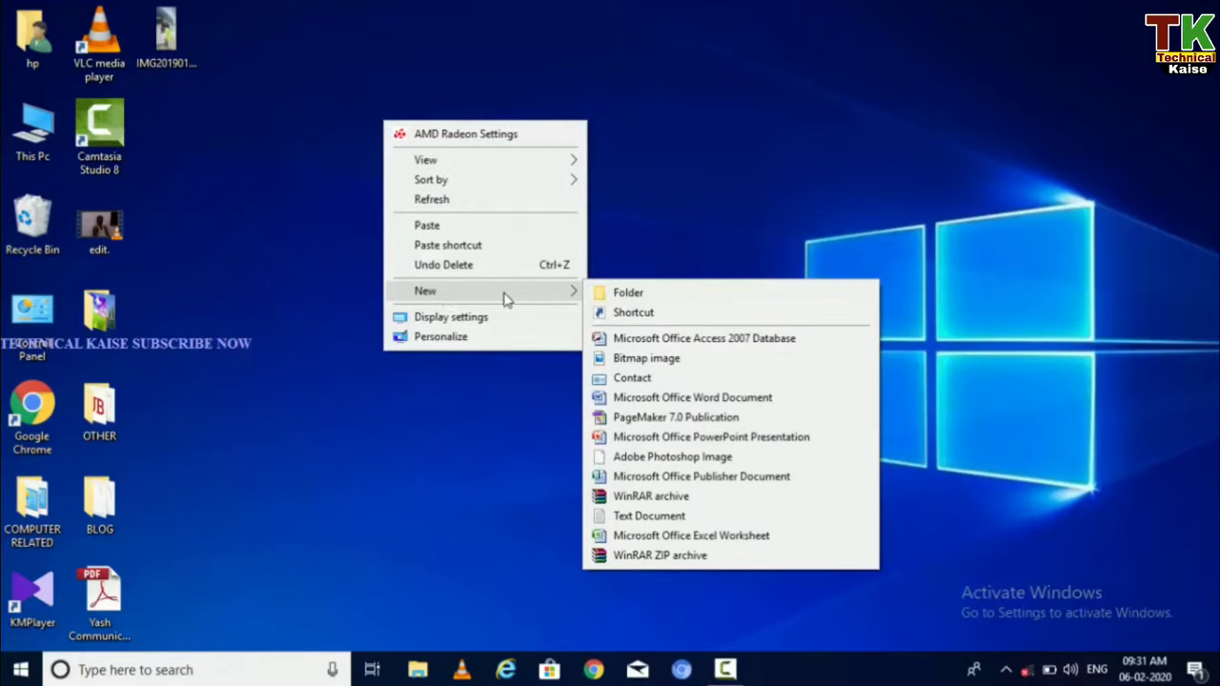
pyautogui.click(630, 297)
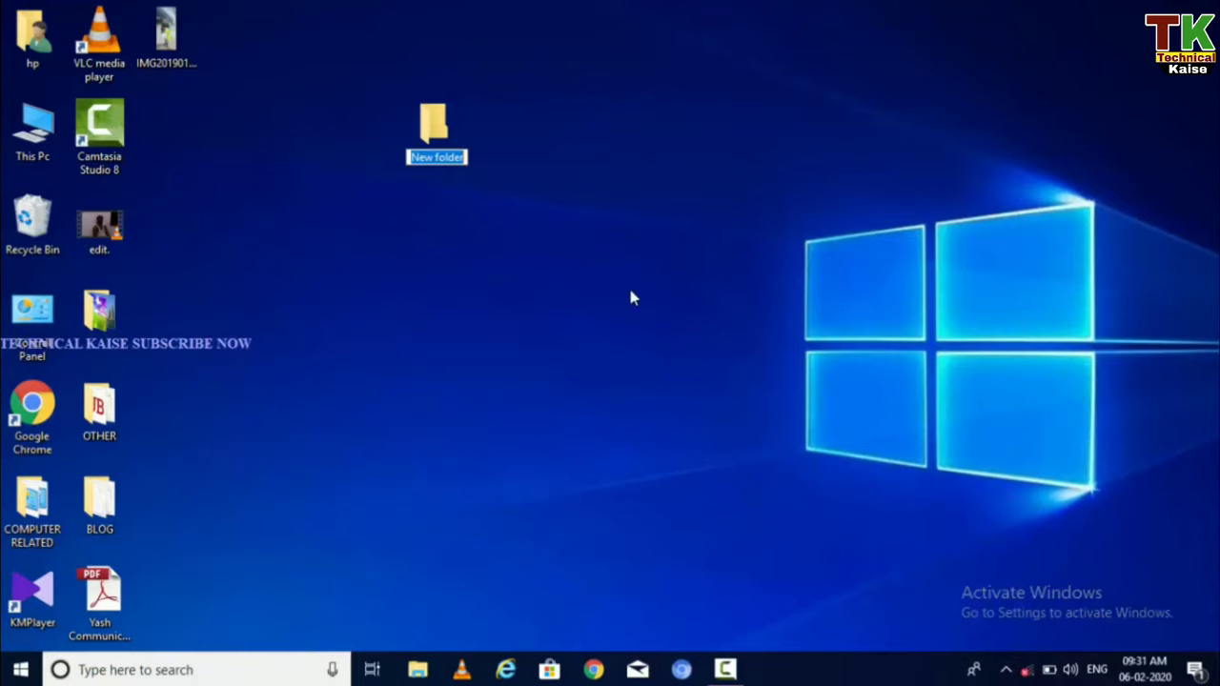
pyautogui.press('Return')
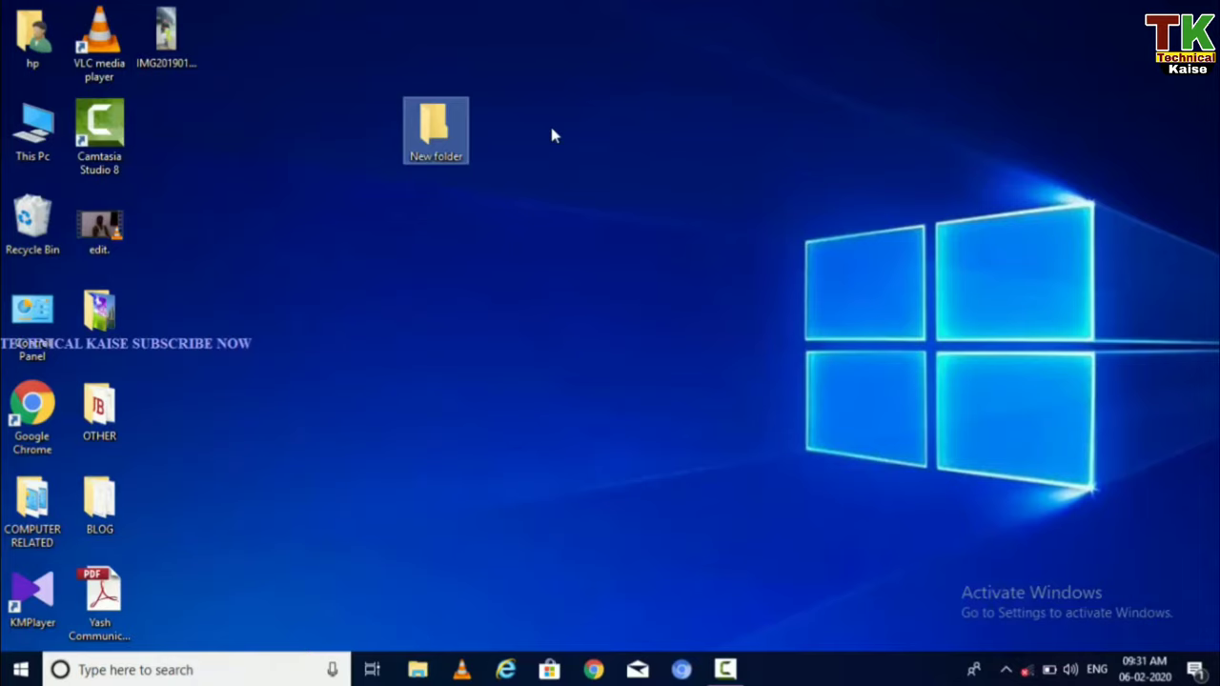
pyautogui.click(428, 158)
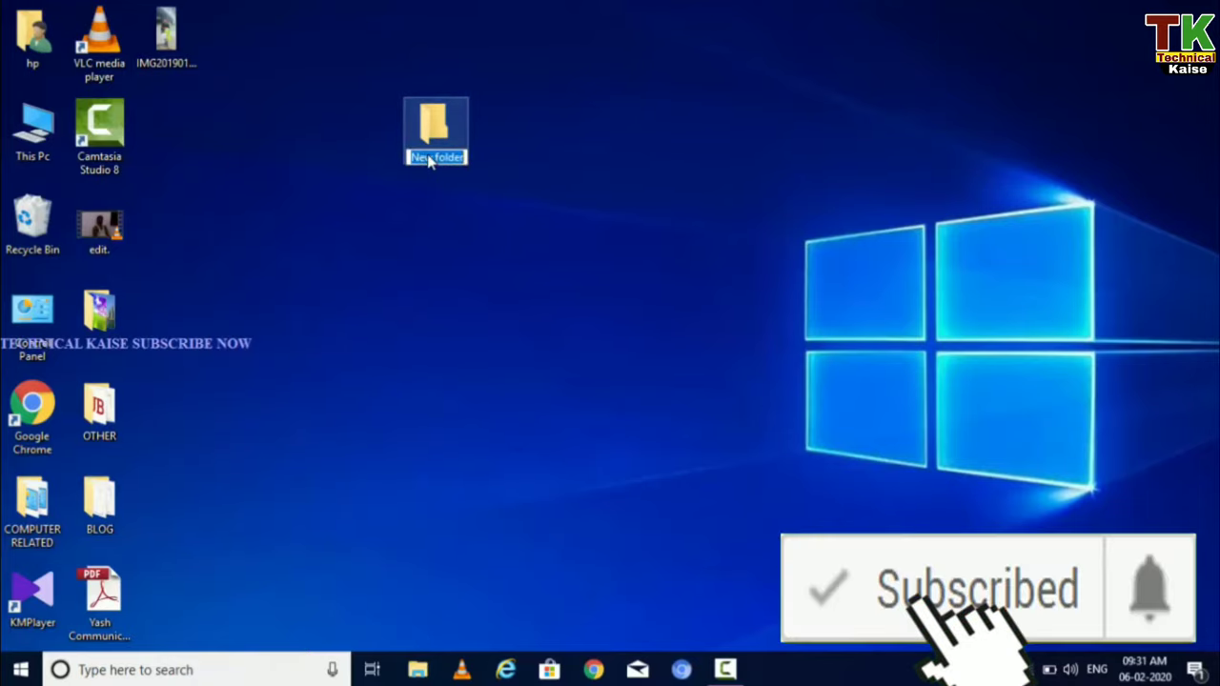
pyautogui.write('TE')
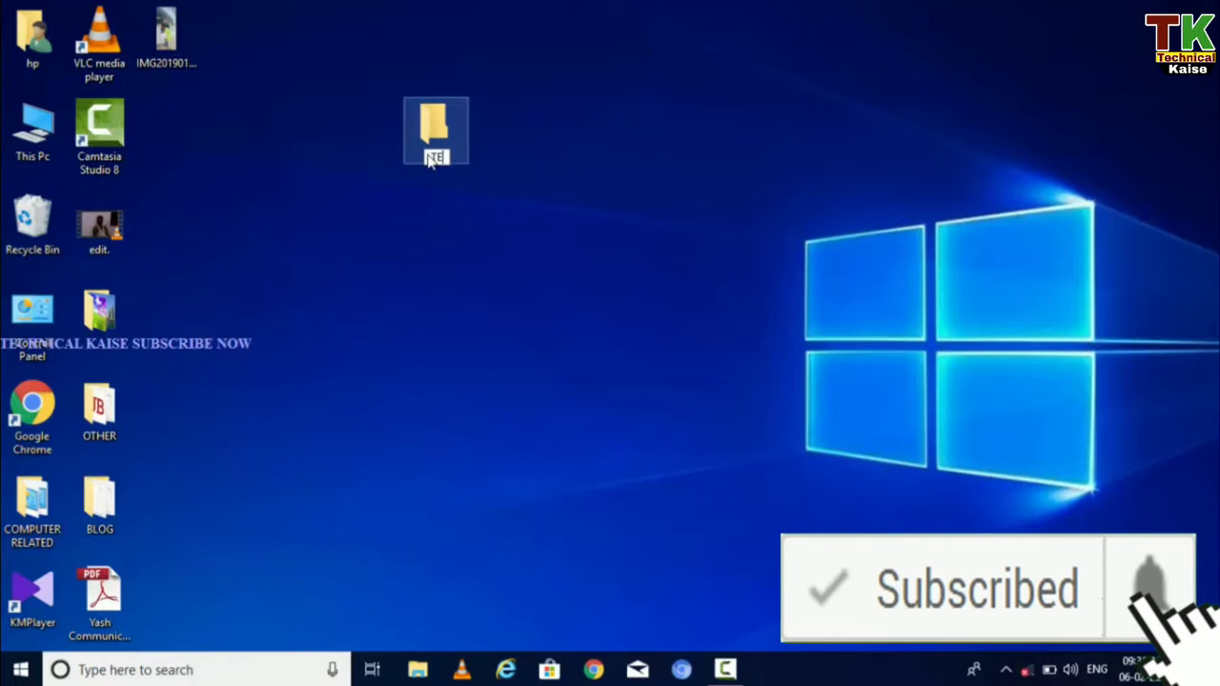
pyautogui.write('CHNIC')
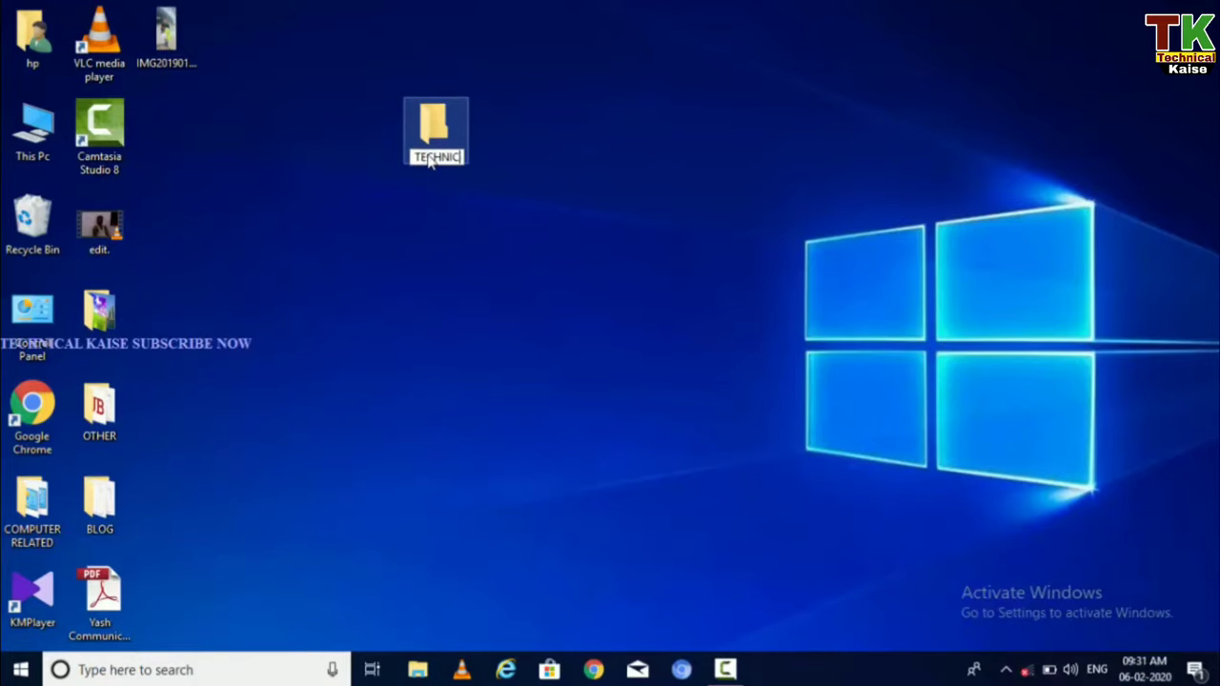
pyautogui.write('AL KAI')
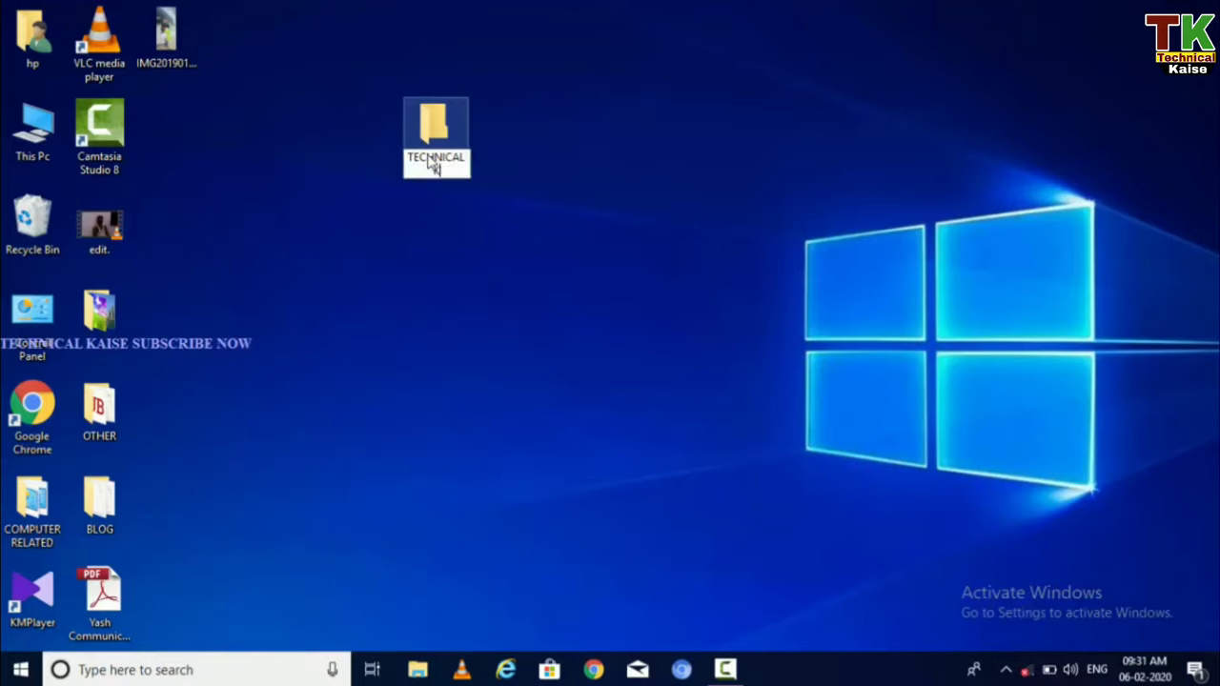
pyautogui.write('SE')
pyautogui.press('Return')
pyautogui.moveTo(430, 160); pyautogui.dragTo(502, 141)
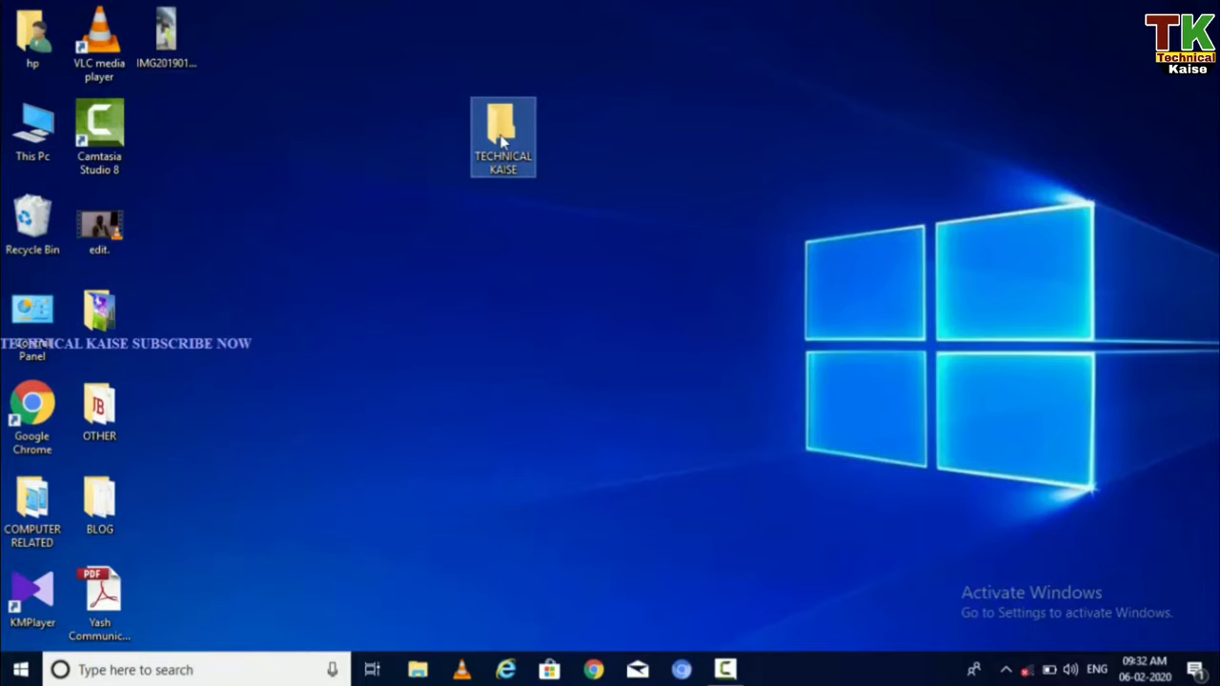
pyautogui.moveTo(502, 141); pyautogui.dragTo(183, 143)
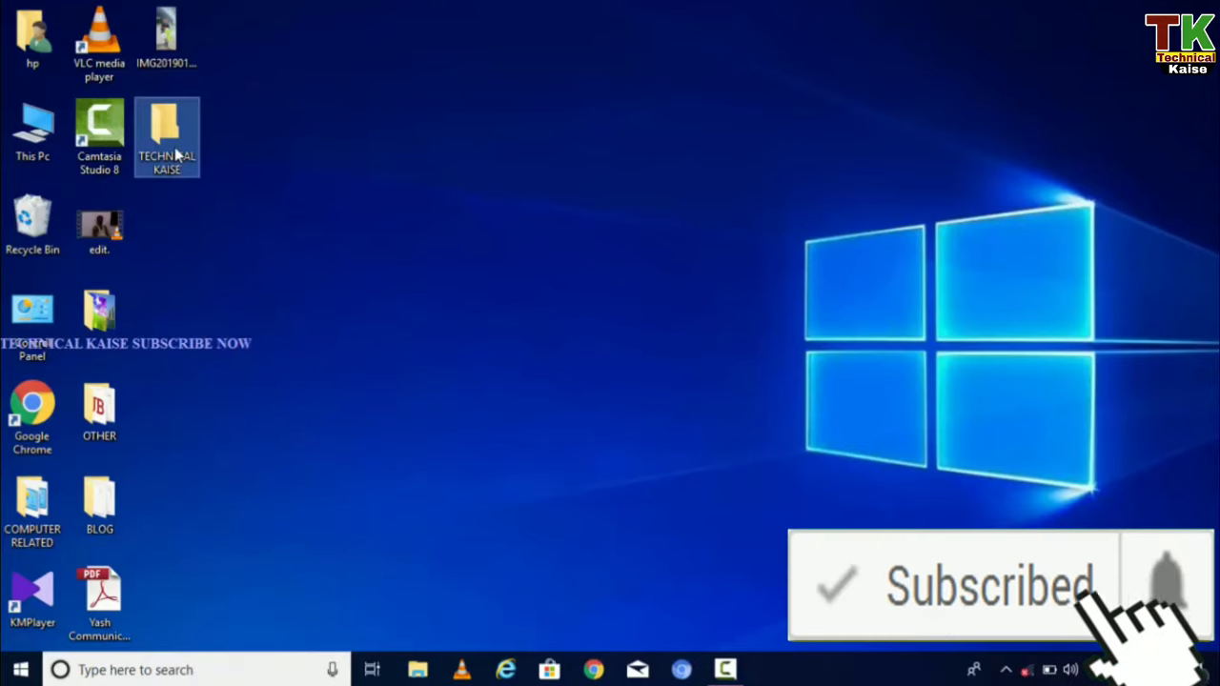
pyautogui.rightClick(176, 55)
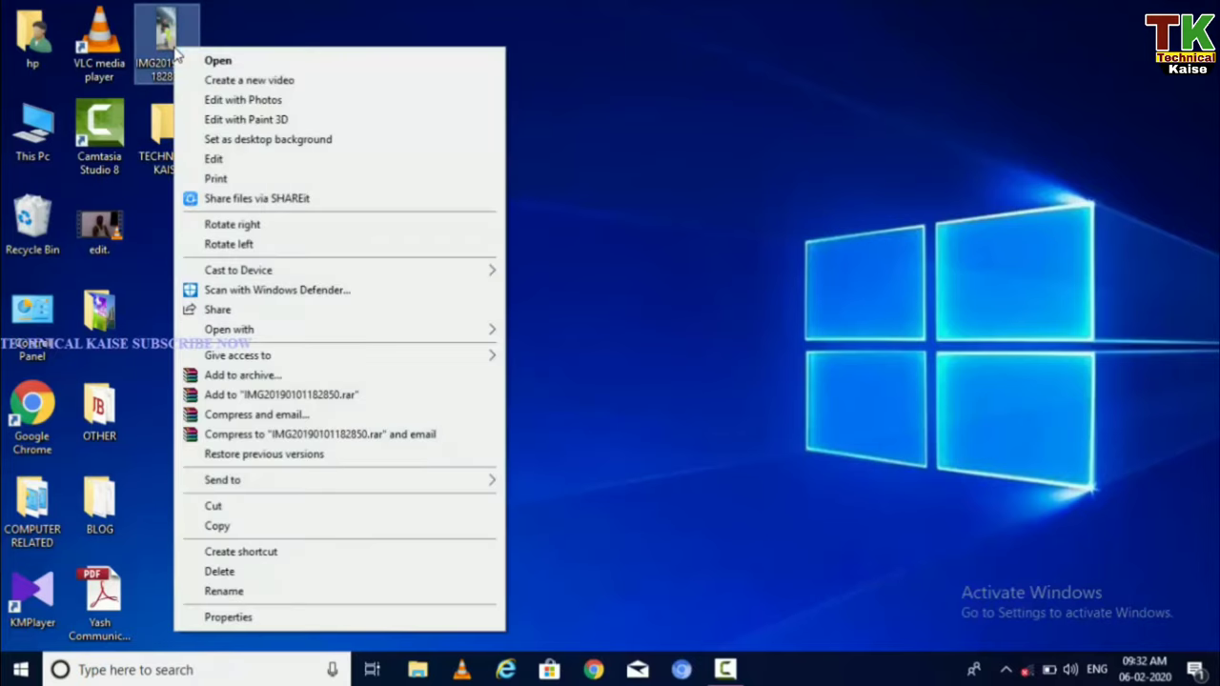
pyautogui.click(218, 526)
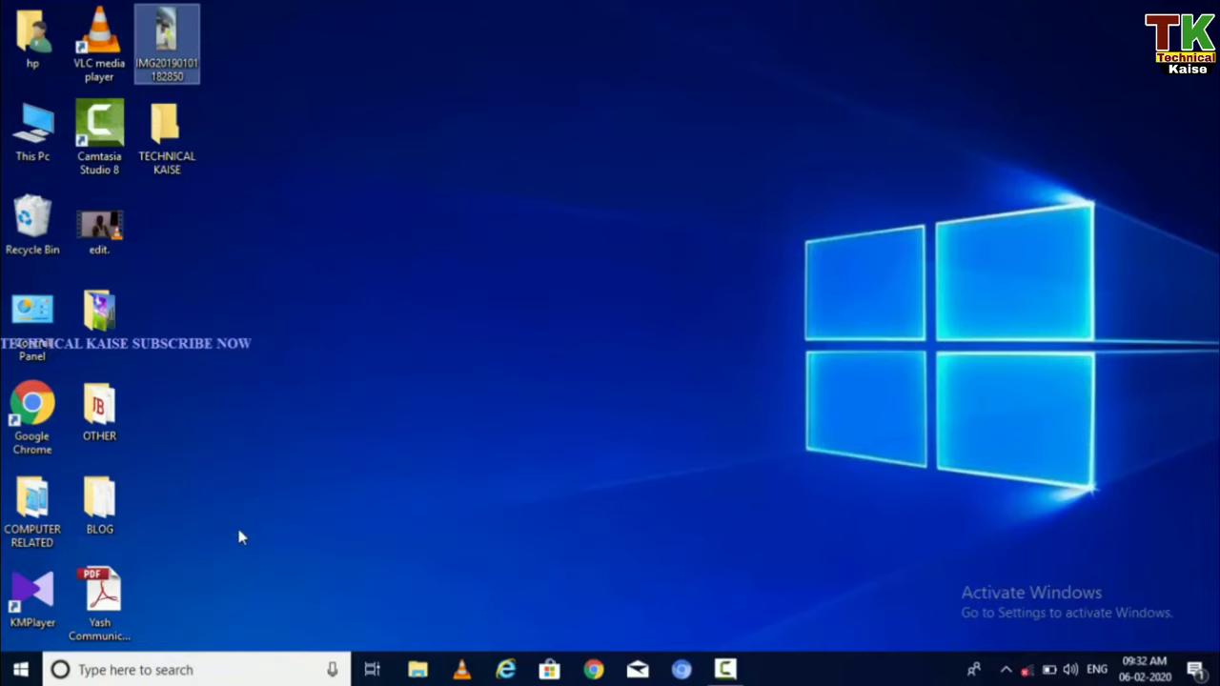
pyautogui.doubleClick(164, 161)
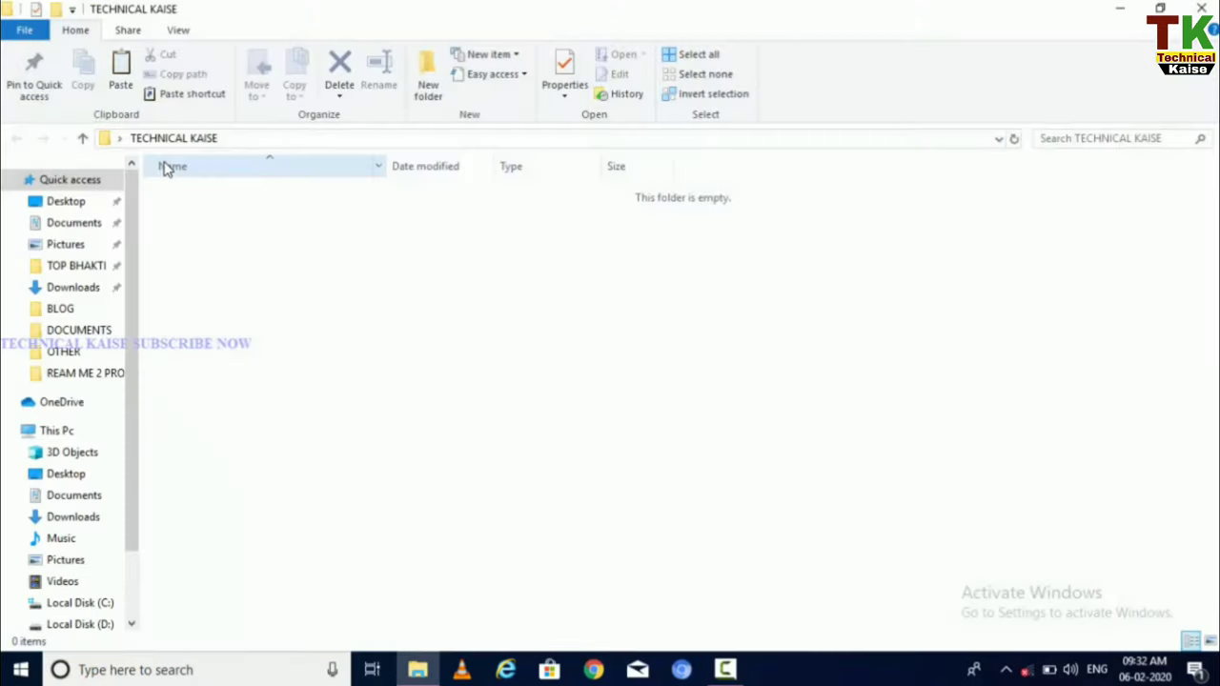
pyautogui.rightClick(297, 247)
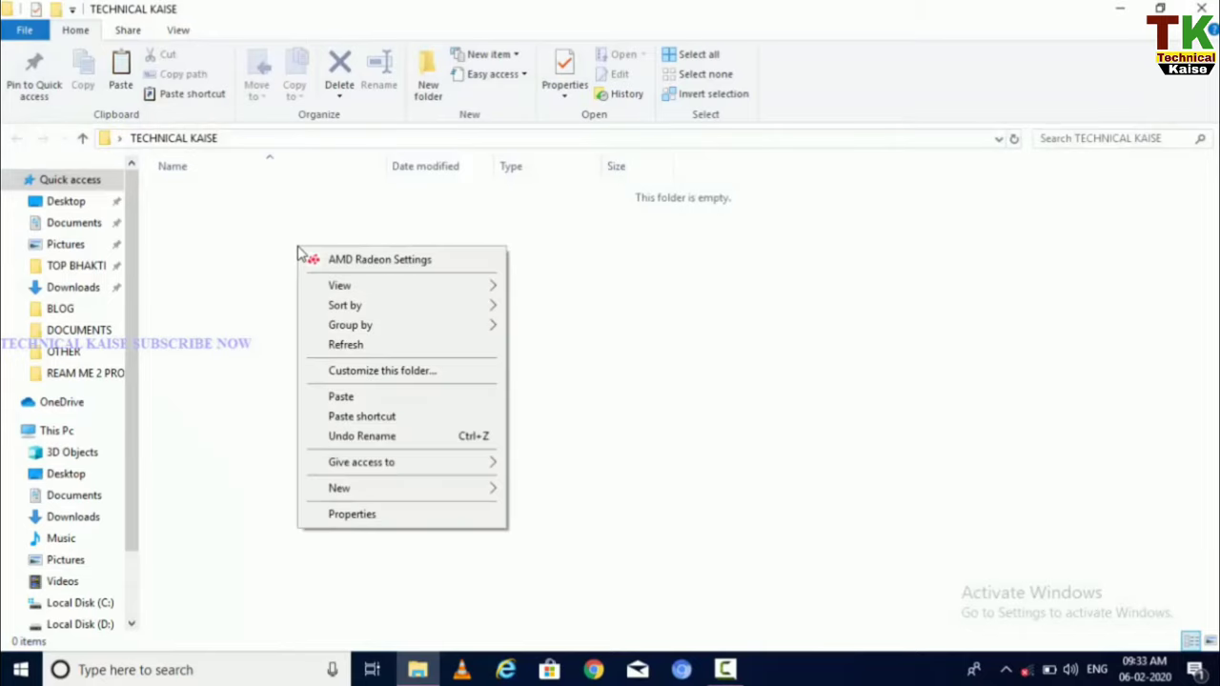
pyautogui.click(357, 400)
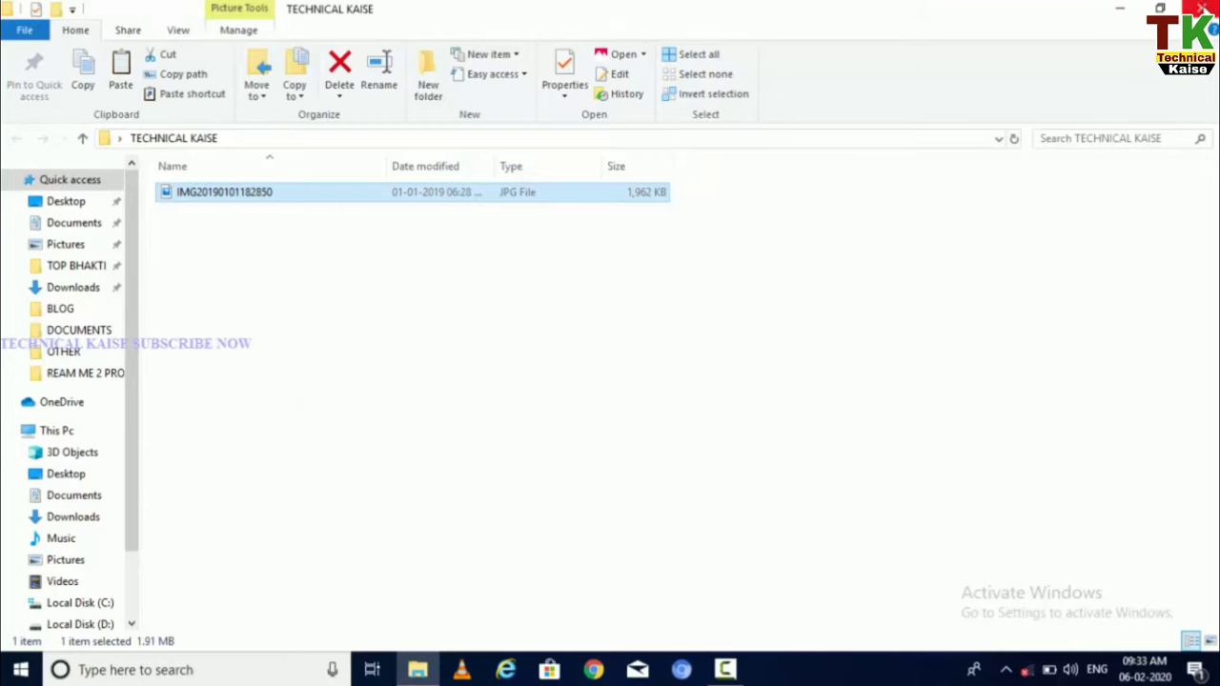
pyautogui.click(1202, 7)
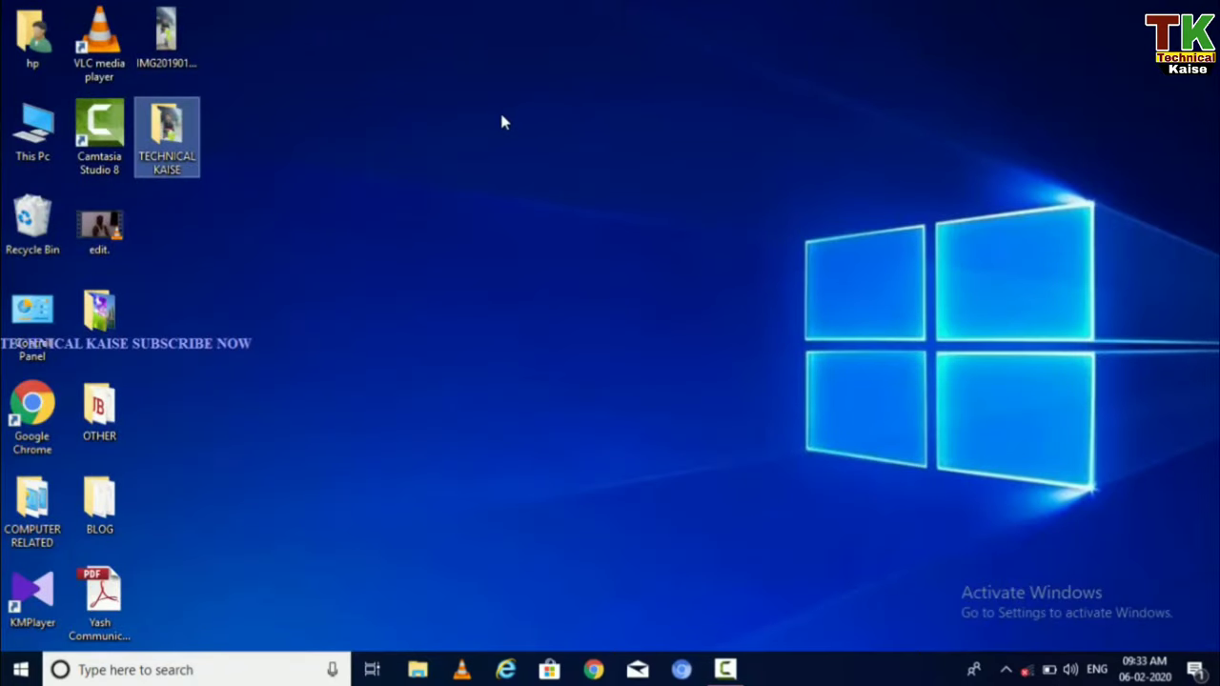
pyautogui.click(184, 157)
pyautogui.doubleClick(184, 157)
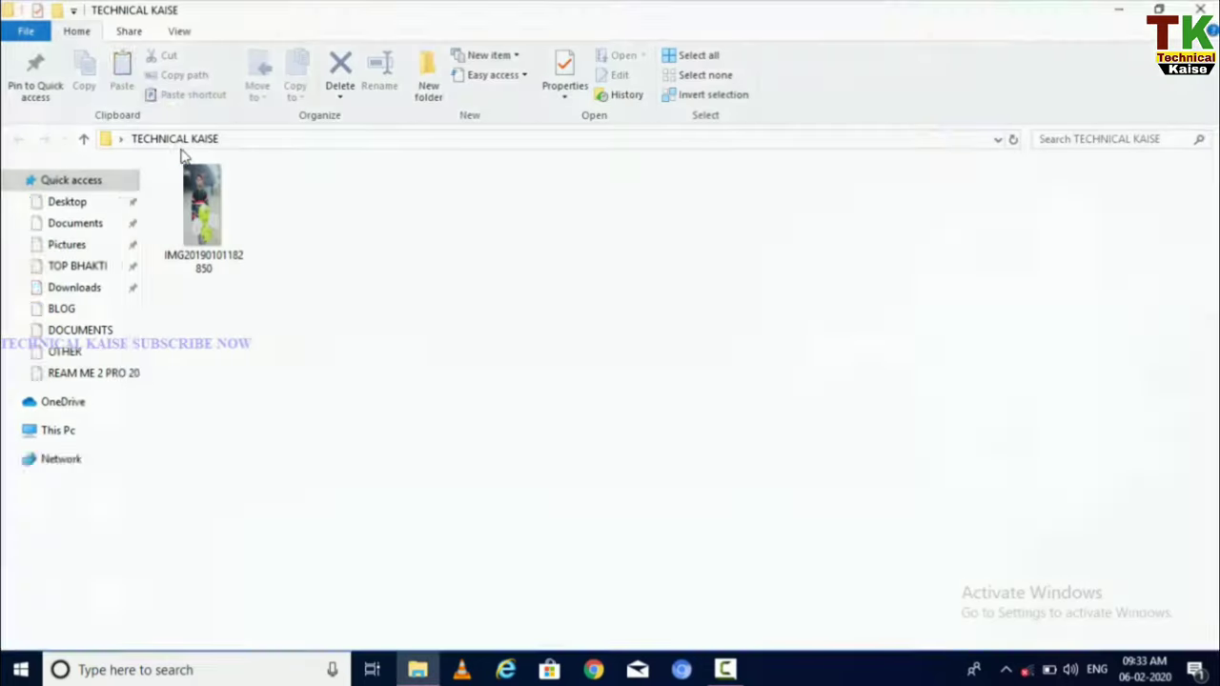
pyautogui.doubleClick(197, 206)
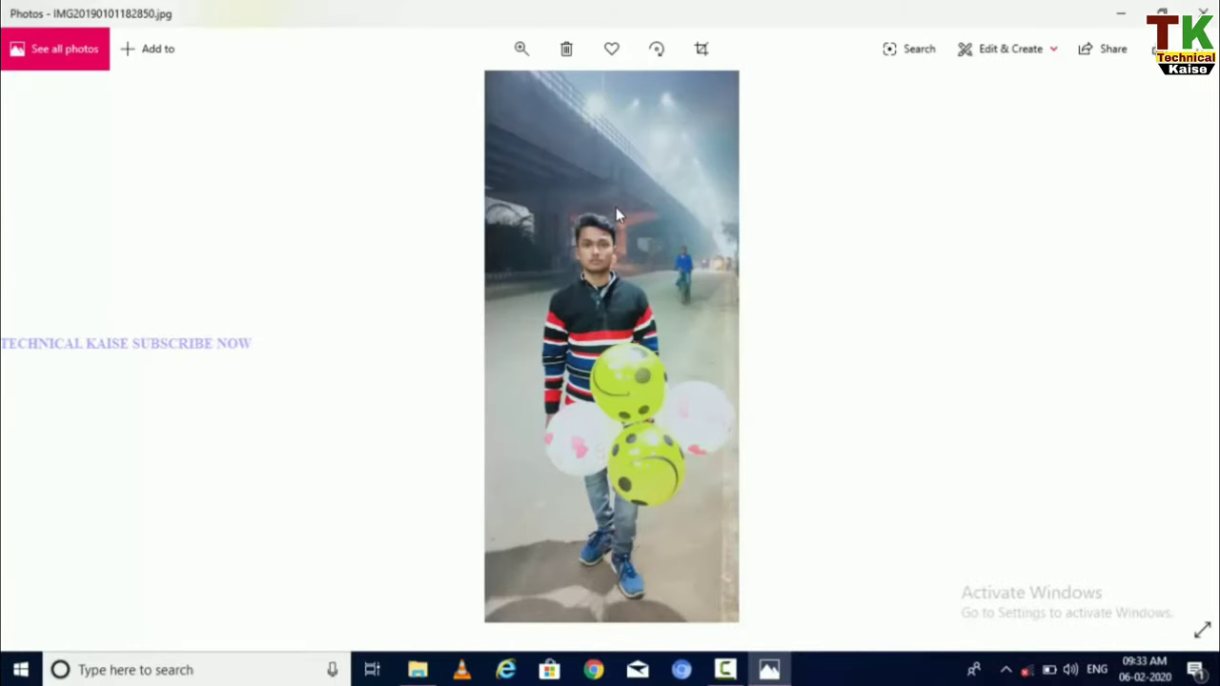
pyautogui.scroll(3, 616, 207)
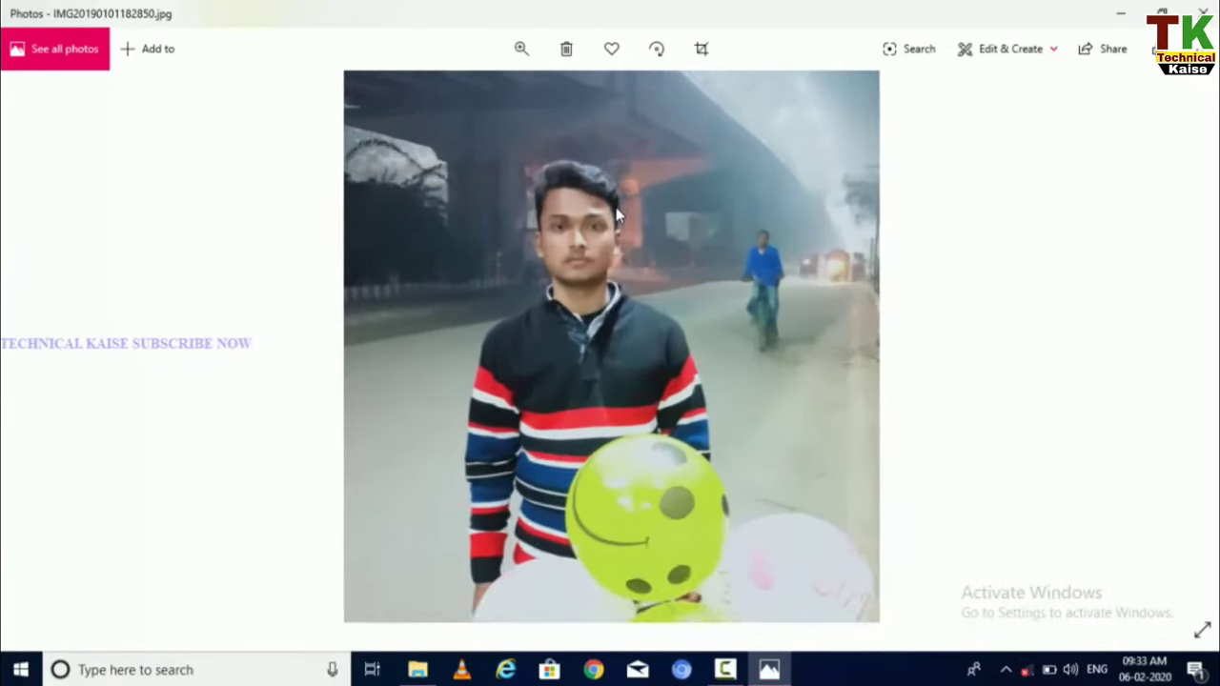
pyautogui.scroll(1, 616, 207)
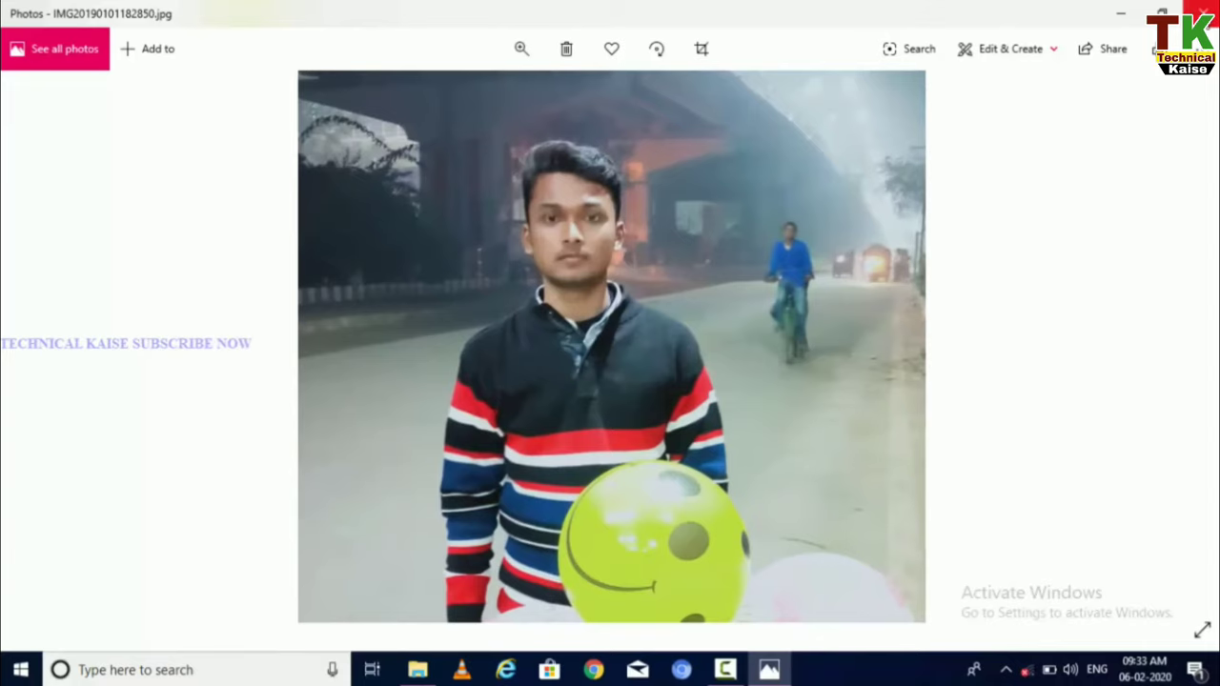
pyautogui.click(1199, 12)
pyautogui.click(1201, 8)
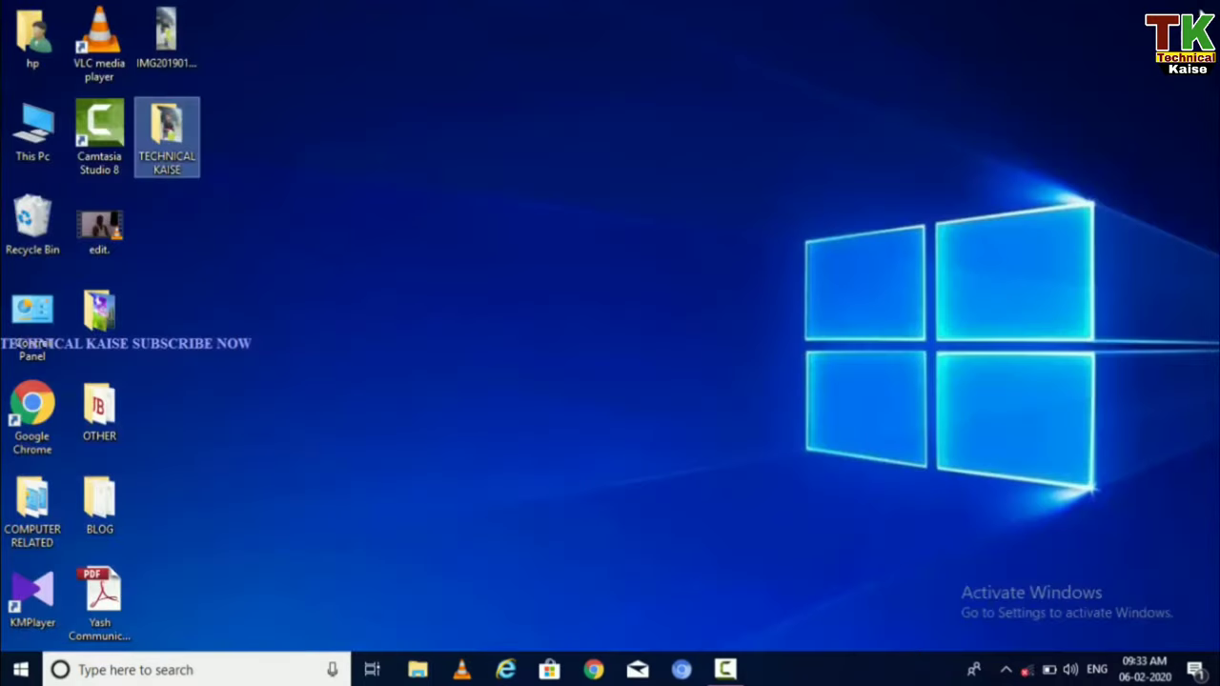
# Step: Copy the Yash Communication PDF from the desktop into the TECHNICAL KAISE folder and close the folder window
pyautogui.rightClick(112, 586)
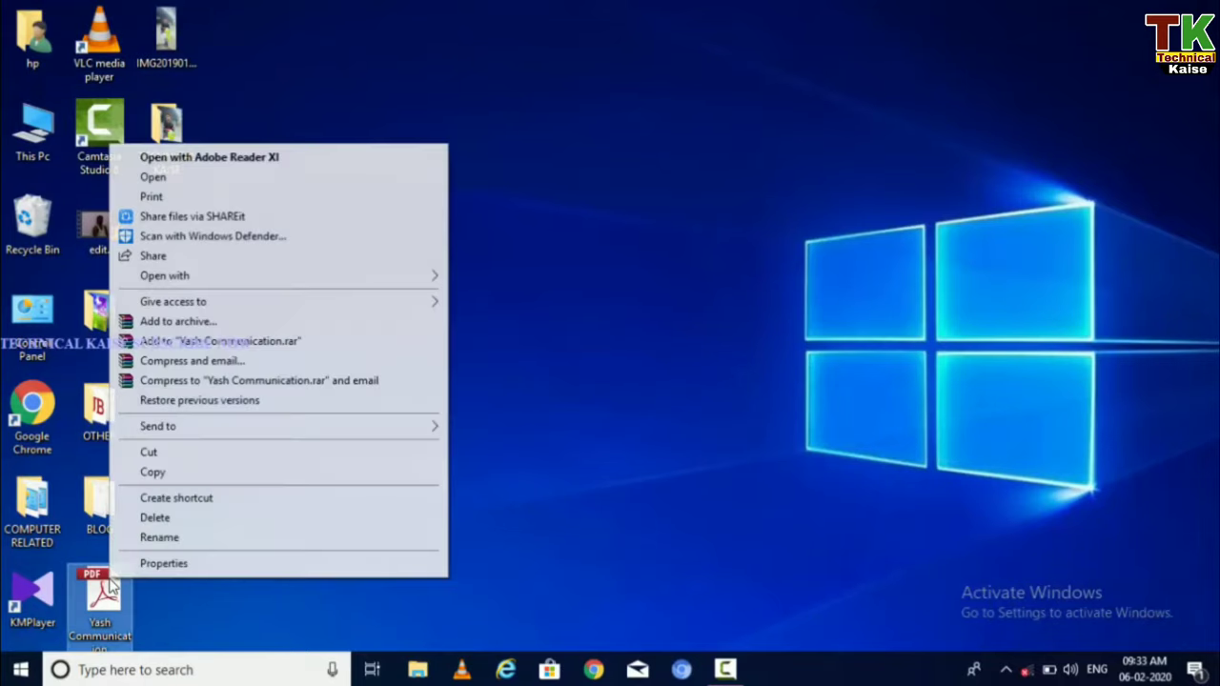
pyautogui.click(177, 473)
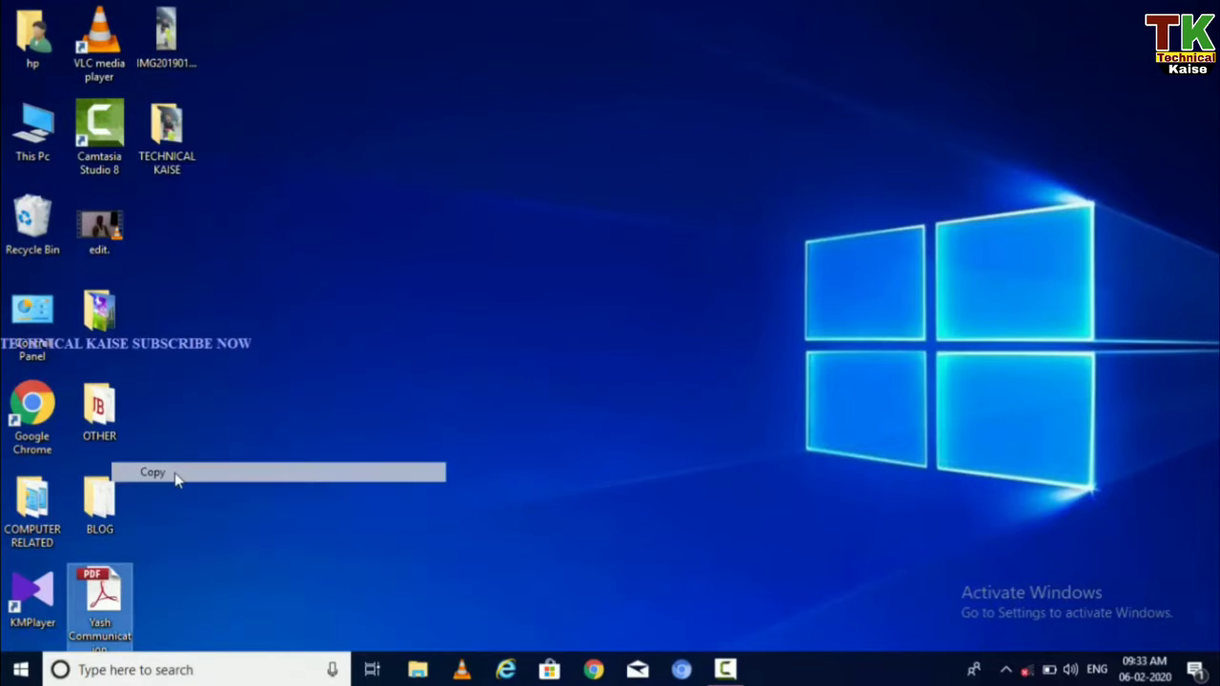
pyautogui.doubleClick(167, 155)
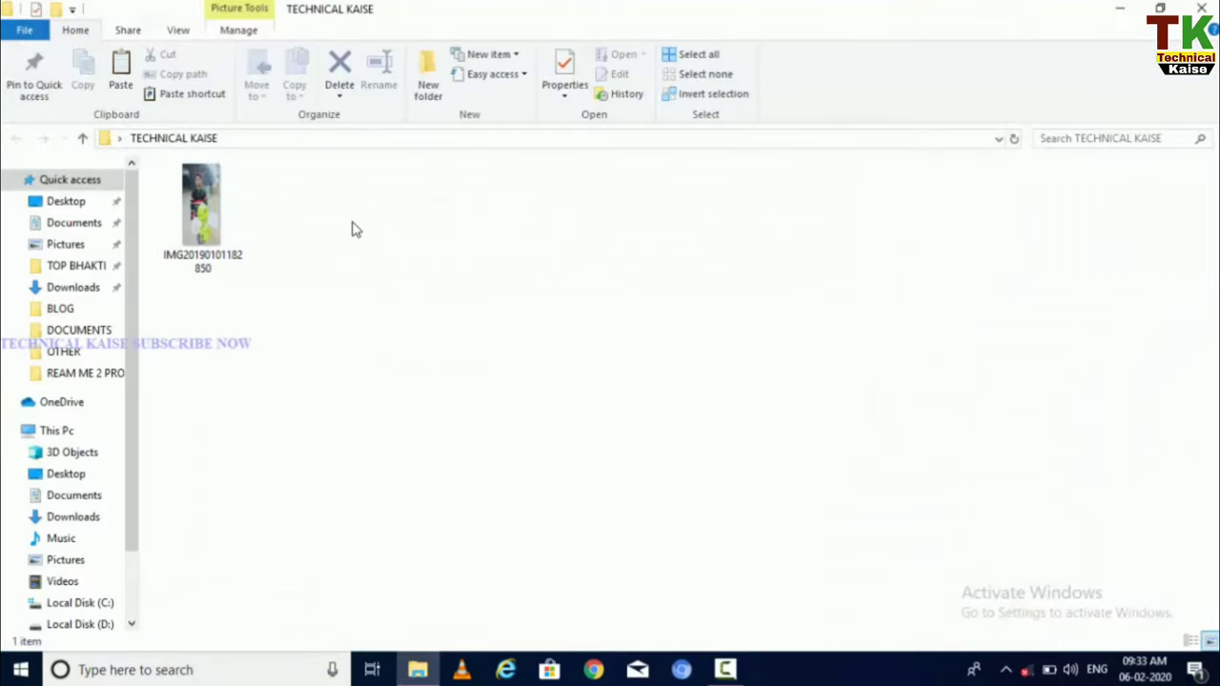
pyautogui.rightClick(352, 227)
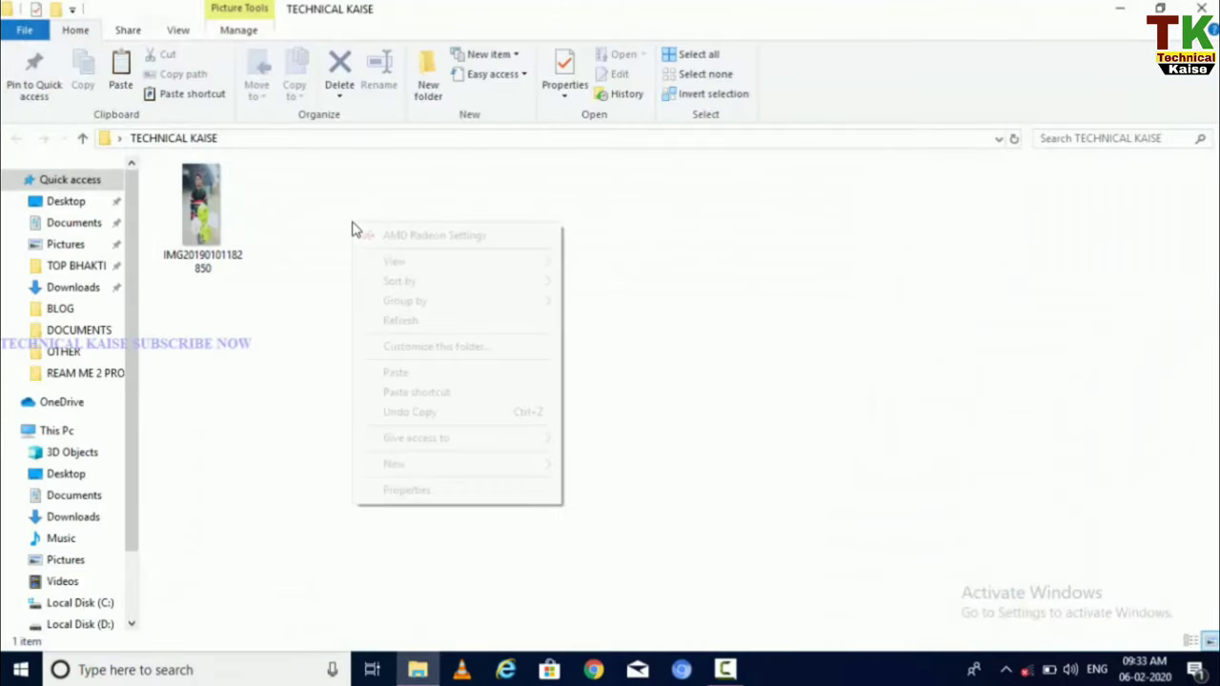
pyautogui.click(390, 378)
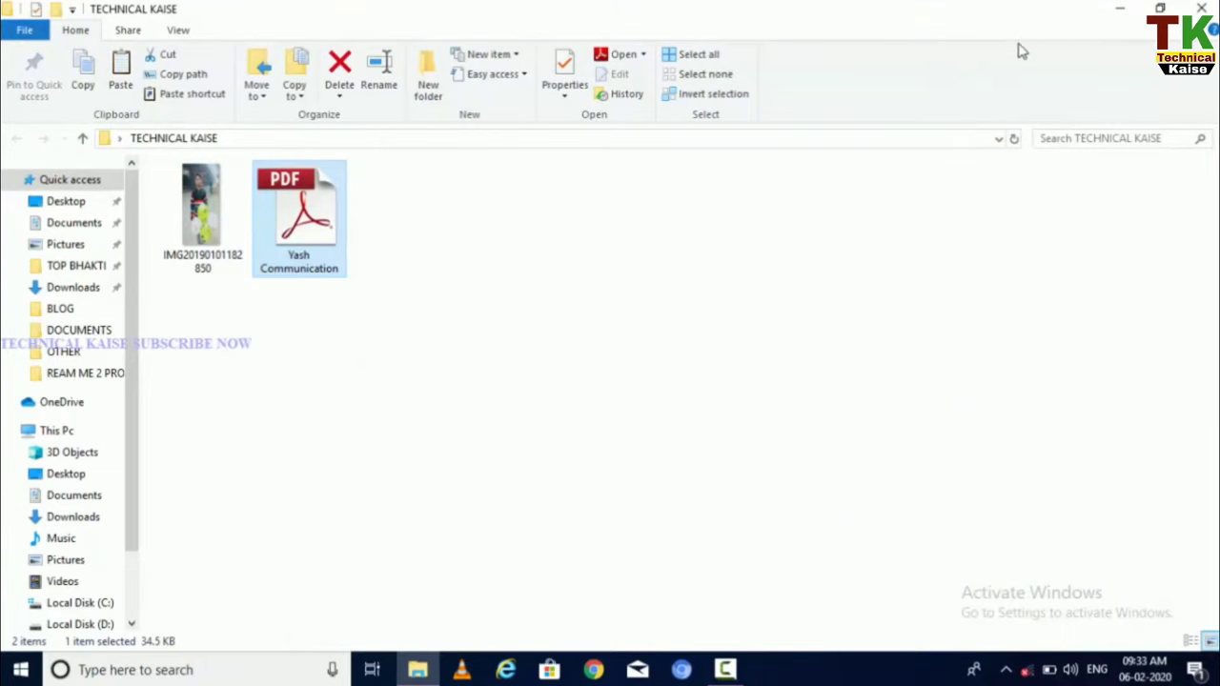
pyautogui.click(1201, 9)
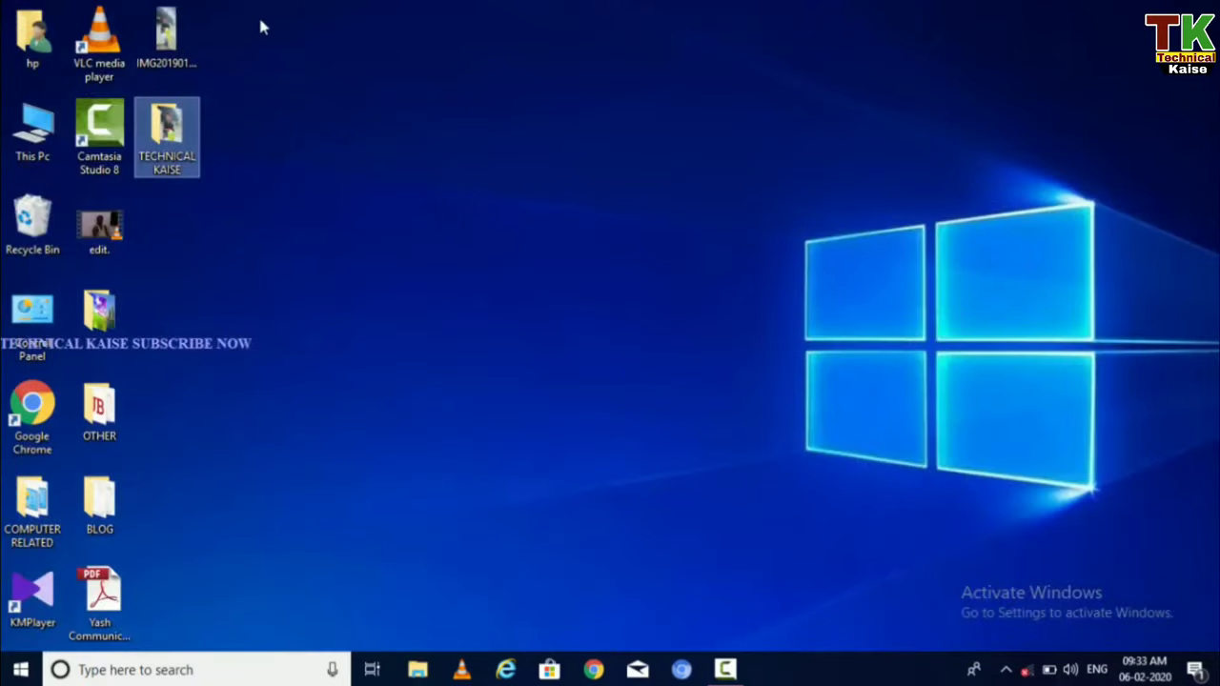
# Step: Copy the "edit." video from the desktop into the TECHNICAL KAISE folder and close the folder window
pyautogui.rightClick(112, 228)
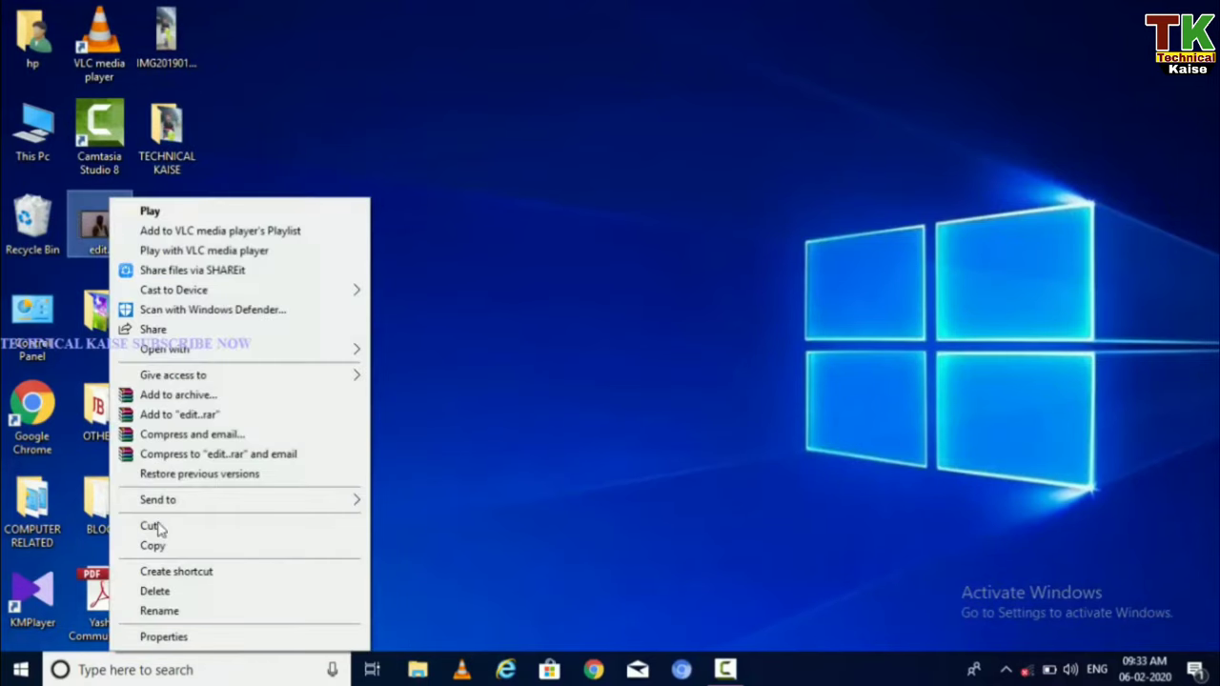
pyautogui.click(155, 546)
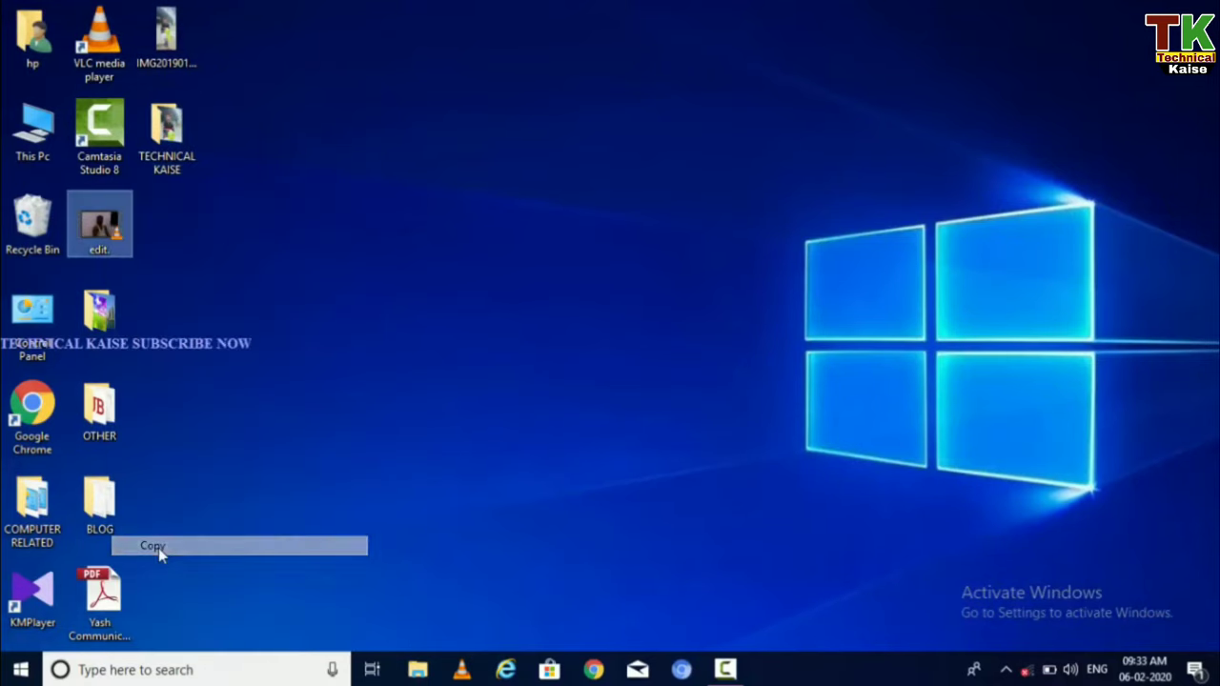
pyautogui.doubleClick(176, 158)
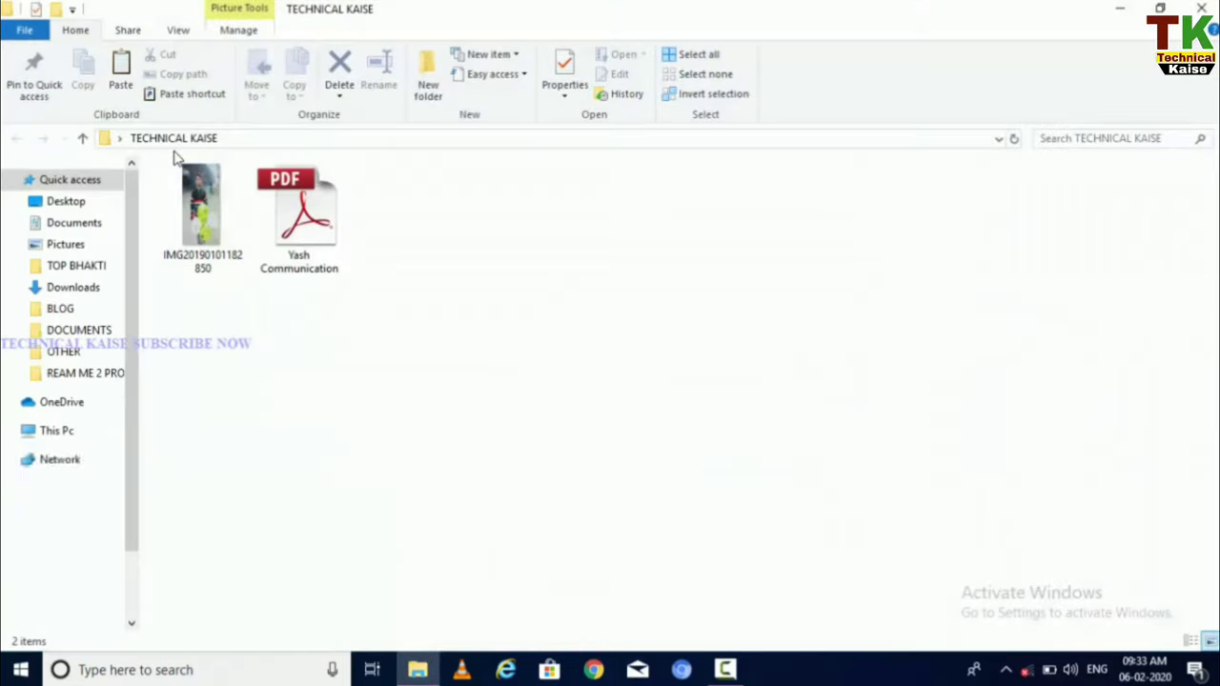
pyautogui.rightClick(398, 219)
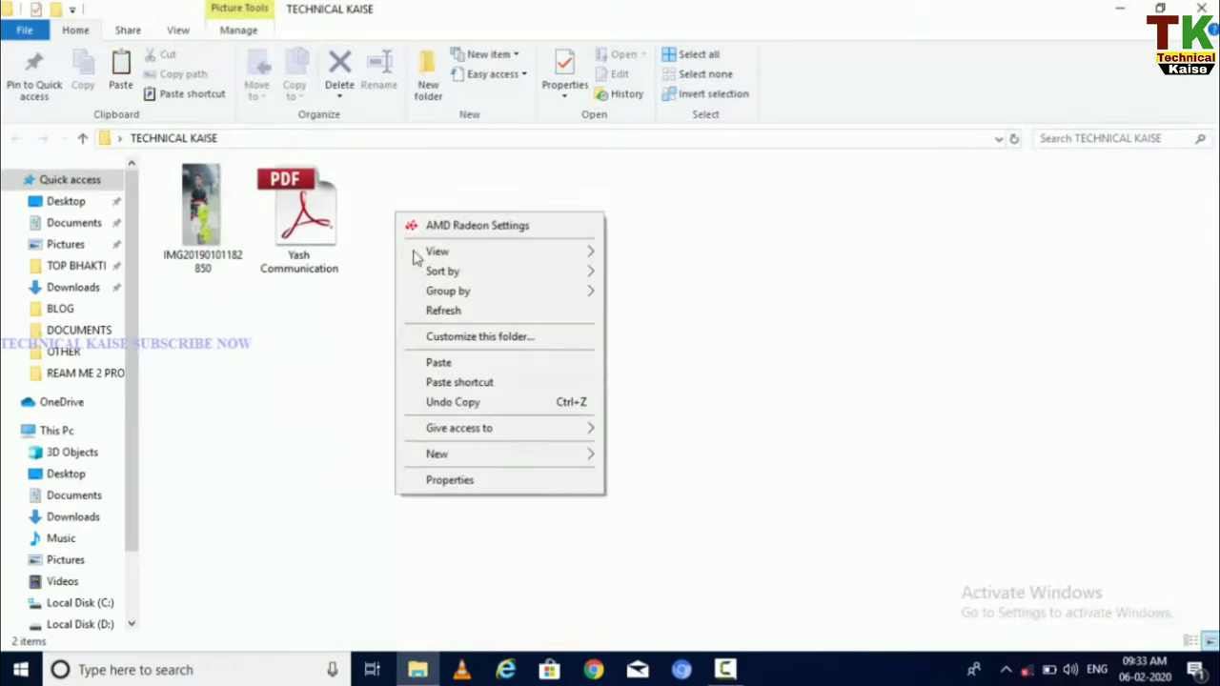
pyautogui.click(441, 363)
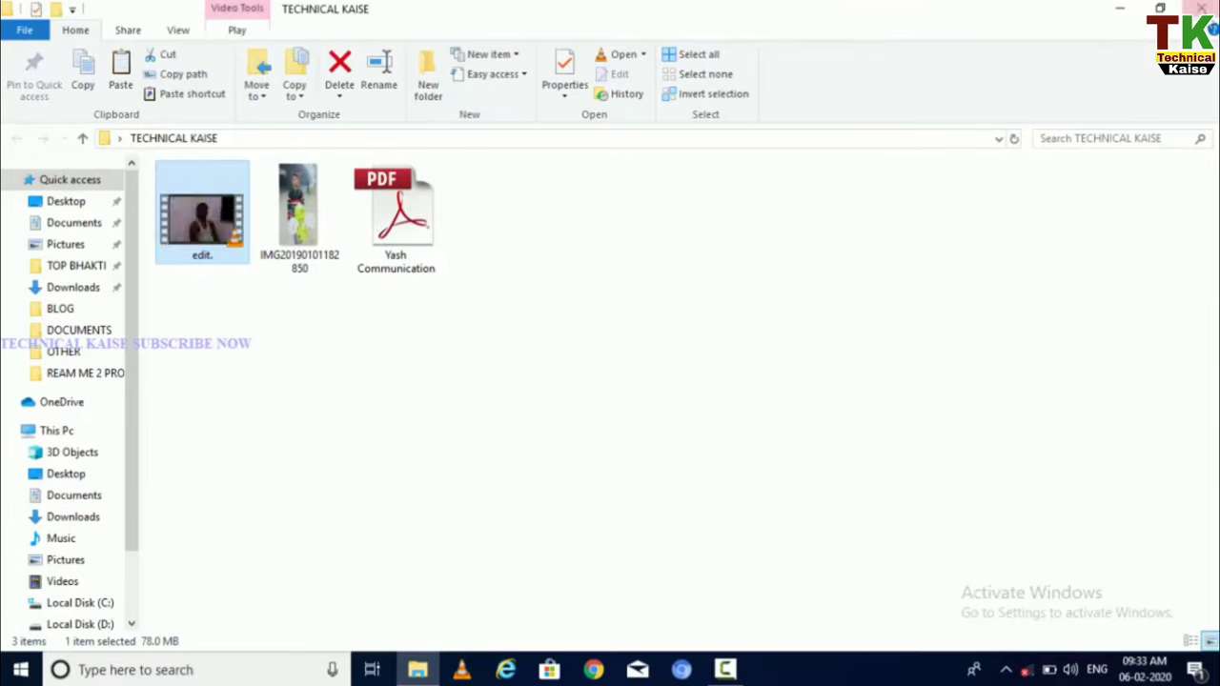
pyautogui.click(1199, 9)
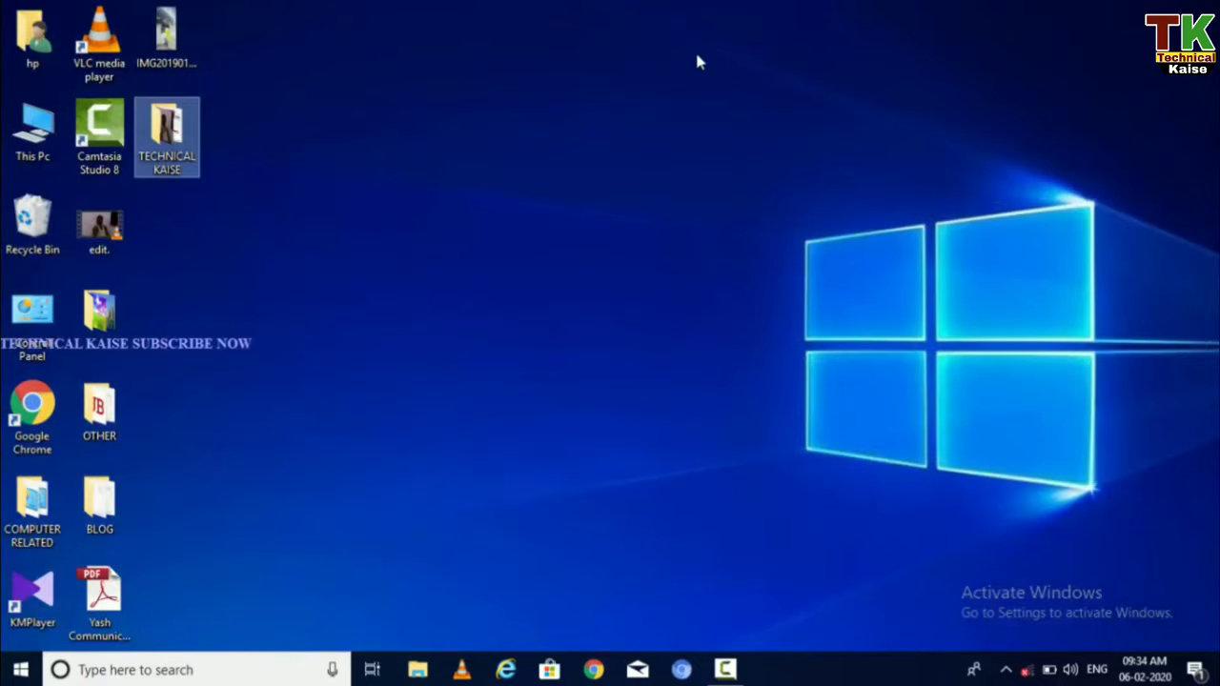